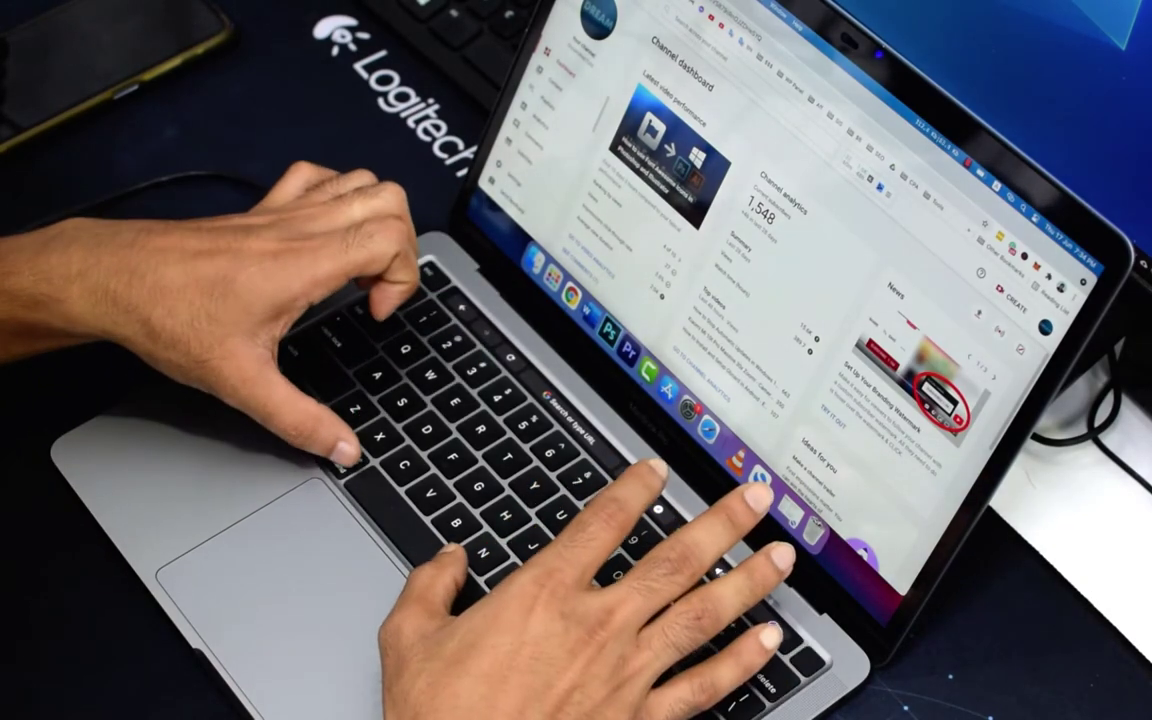
Find and open Activity Monitor, show its CPU view, and reposition the window slightly over the browser.
{"action": "key", "text": "super+space"}
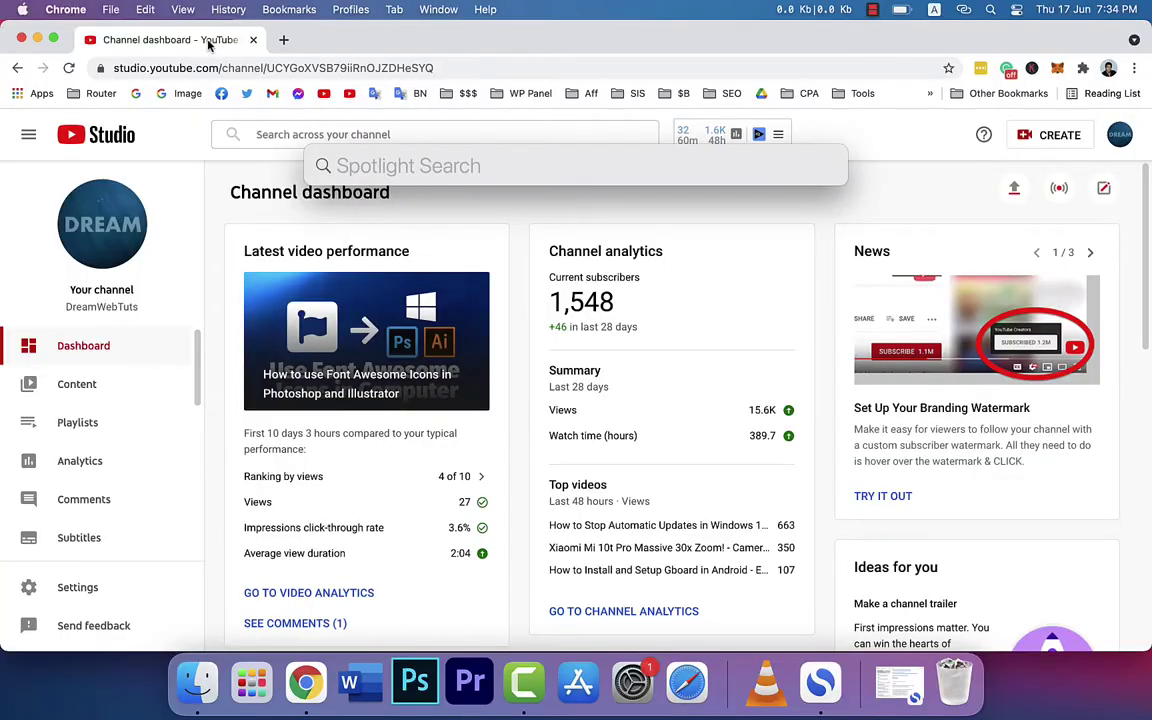
{"action": "type", "text": "acti"}
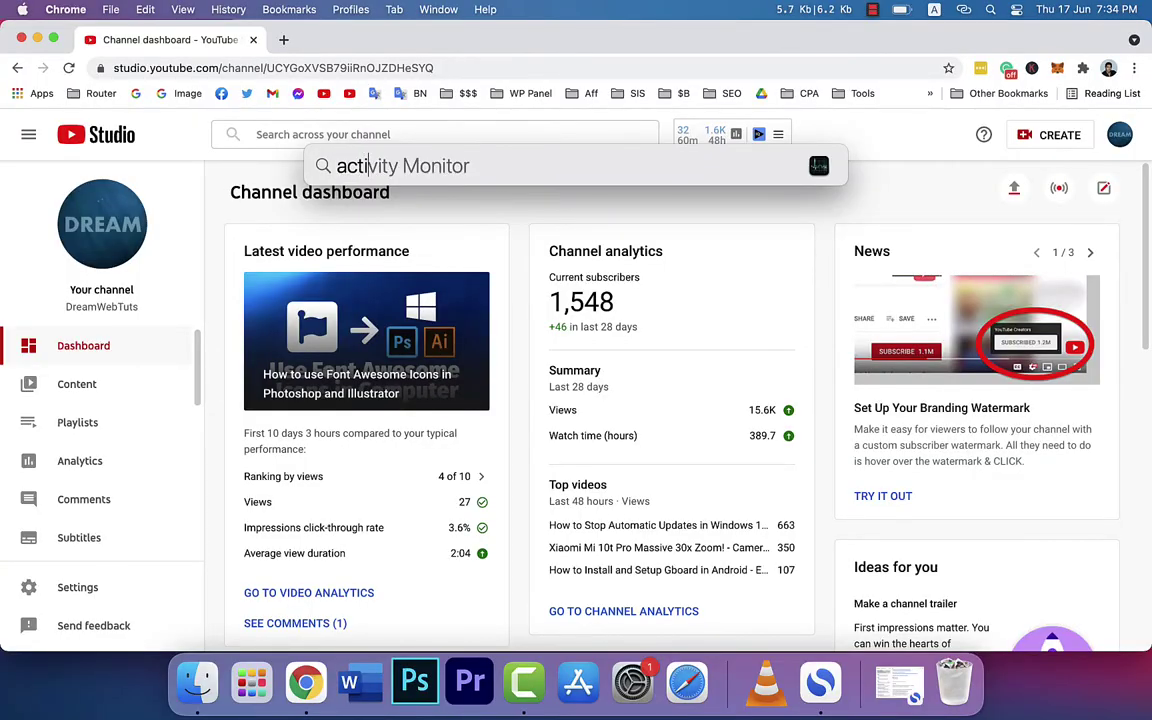
{"action": "key", "text": "Return"}
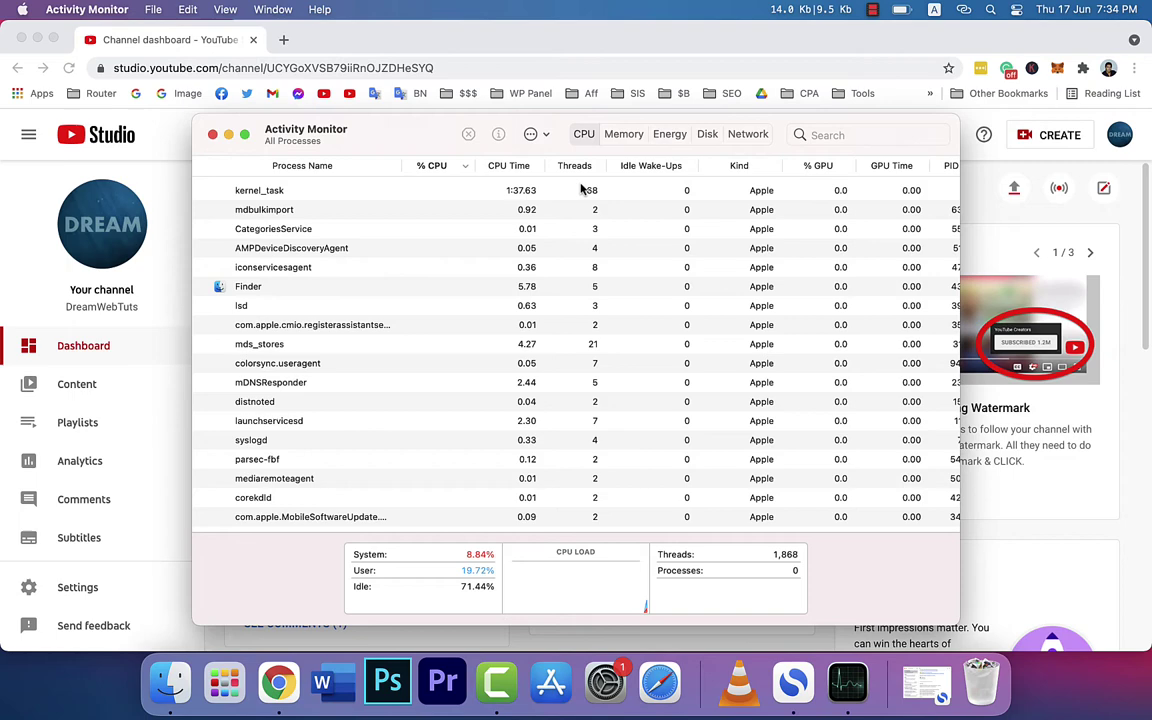
{"action": "scroll", "coordinate": [458, 287], "scroll_direction": "up", "scroll_amount": 2}
{"action": "left_click", "coordinate": [586, 134]}
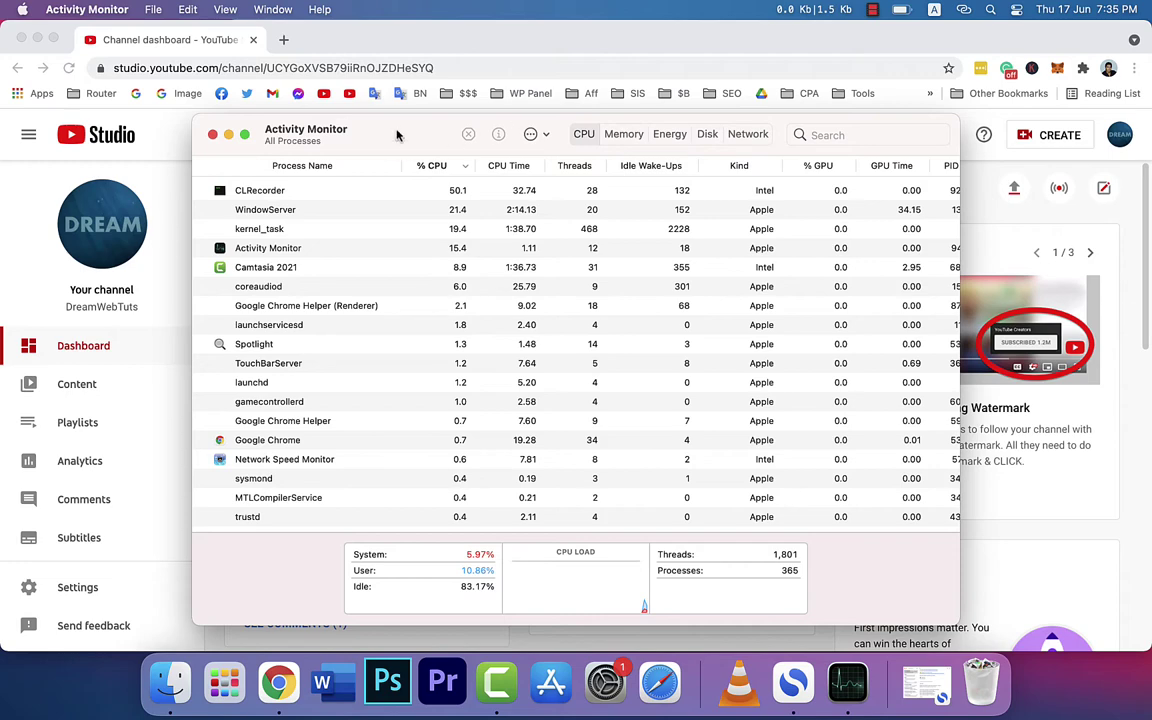
{"action": "left_click_drag", "start_coordinate": [395, 130], "coordinate": [454, 133]}
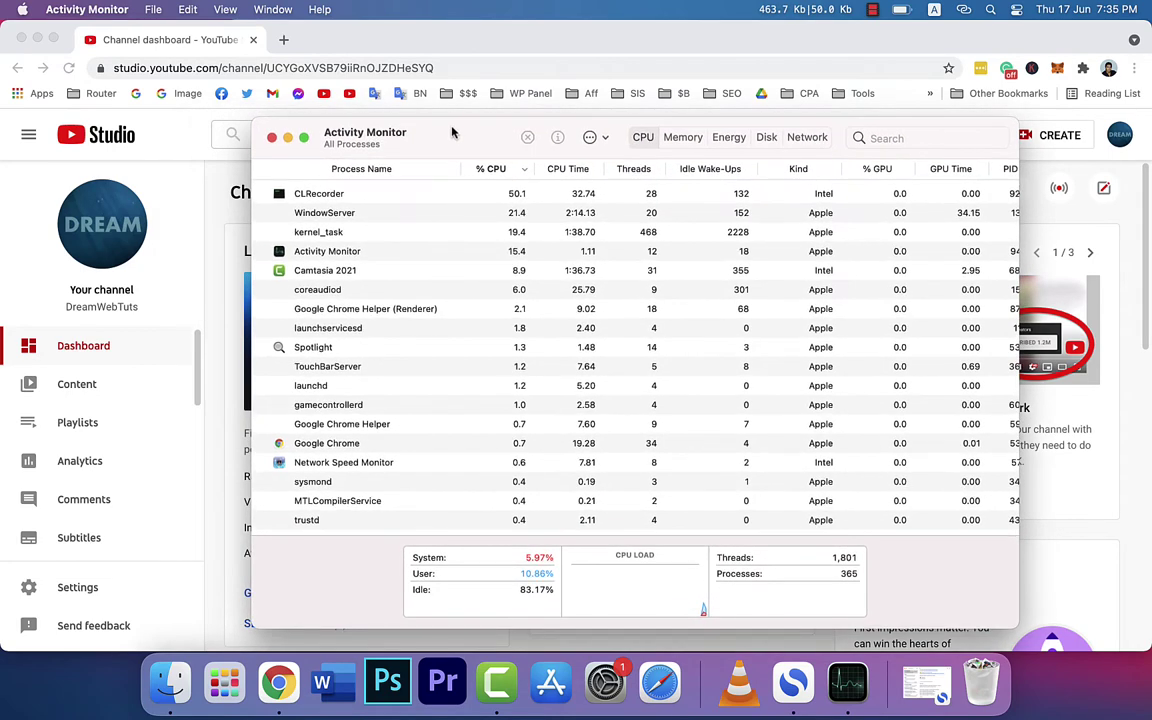
Examine the CPU usage of the CLRecorder, kernel_task, WindowServer and Camtasia 2021 processes.
{"action": "left_click", "coordinate": [494, 198]}
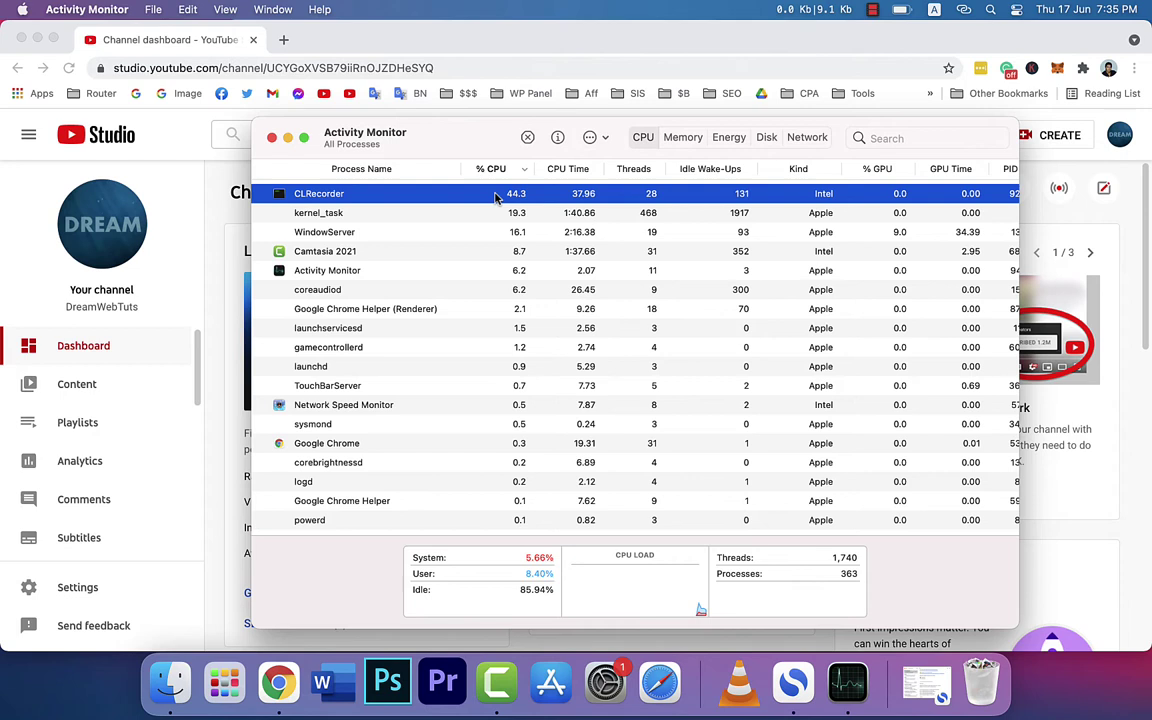
{"action": "left_click", "coordinate": [405, 219]}
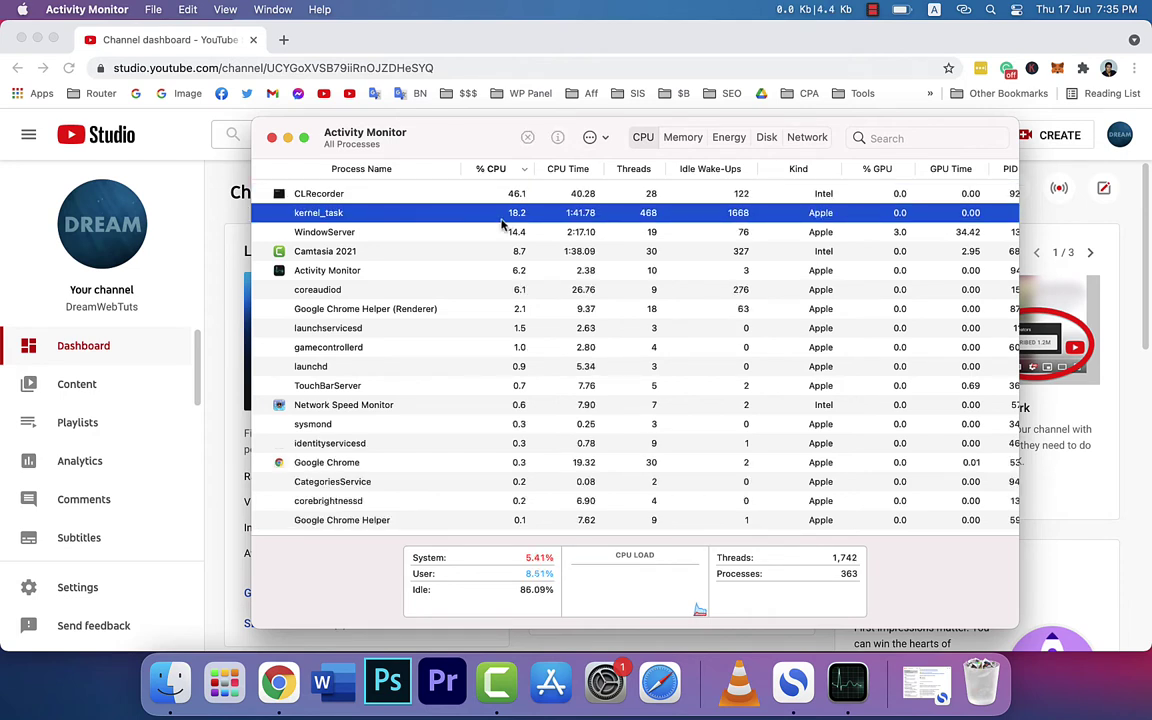
{"action": "left_click", "coordinate": [413, 235]}
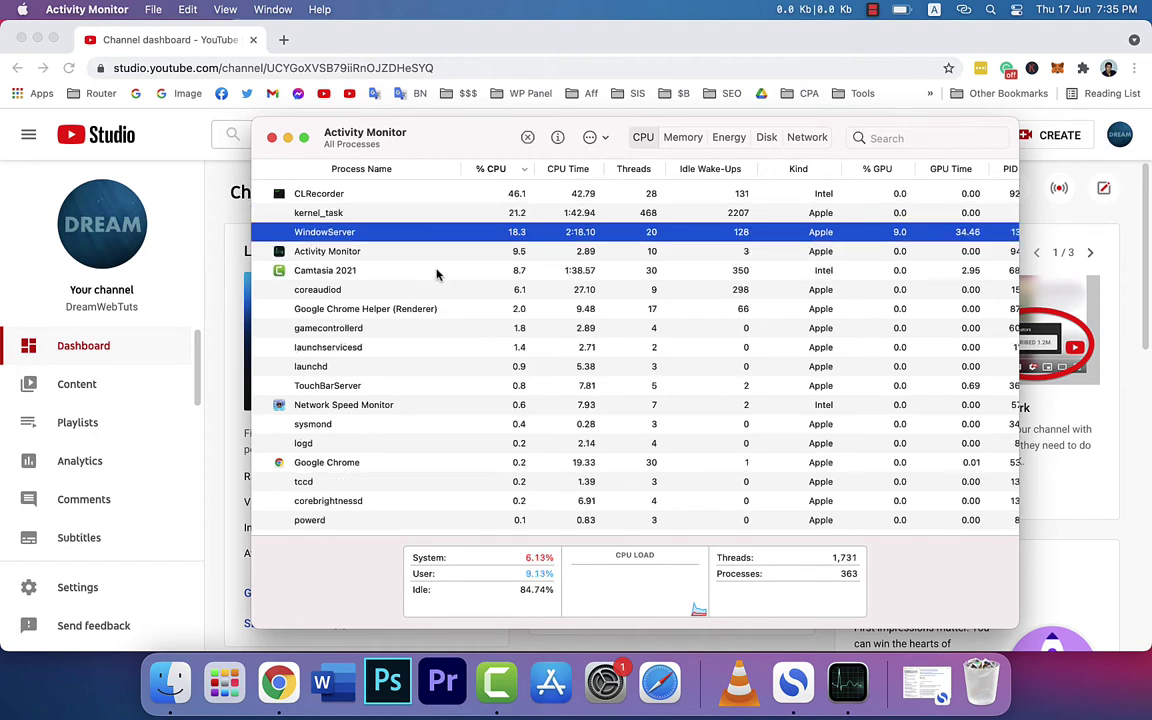
{"action": "left_click", "coordinate": [436, 271]}
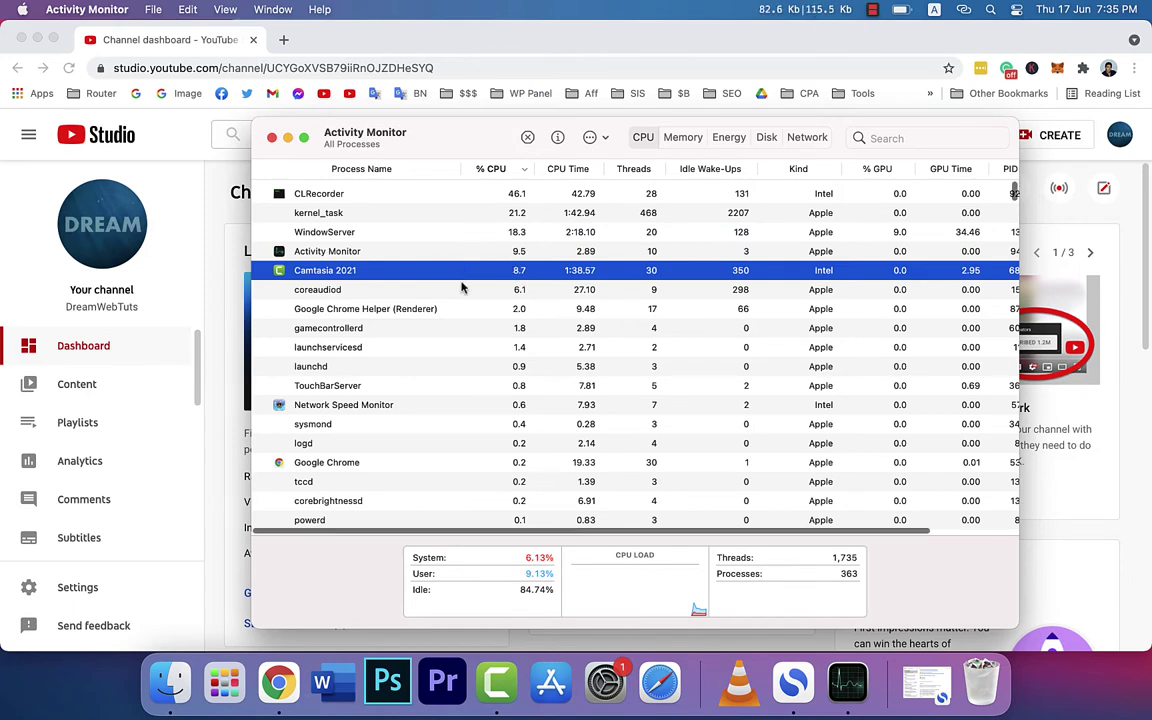
Look through the process list and examine the CPU usage of the Google Chrome Helper (Renderer) processes.
{"action": "scroll", "coordinate": [463, 288], "scroll_direction": "down", "scroll_amount": 5}
{"action": "scroll", "coordinate": [463, 288], "scroll_direction": "up", "scroll_amount": 5}
{"action": "scroll", "coordinate": [463, 288], "scroll_direction": "down", "scroll_amount": 5}
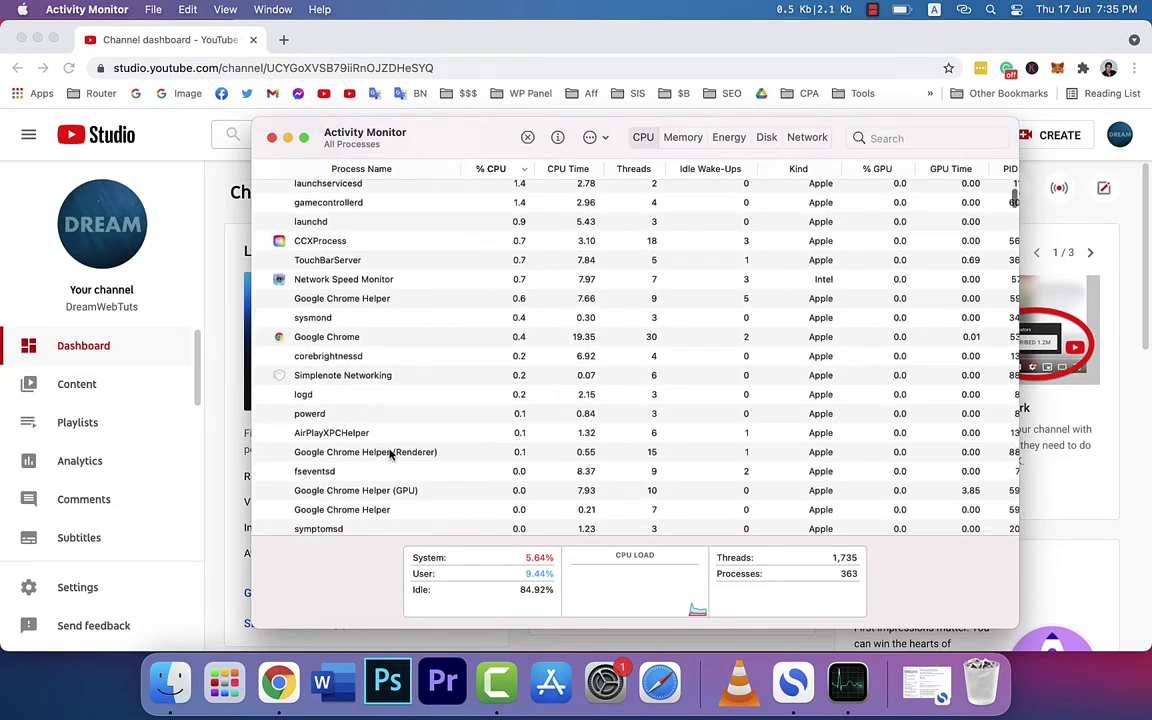
{"action": "left_click", "coordinate": [391, 453]}
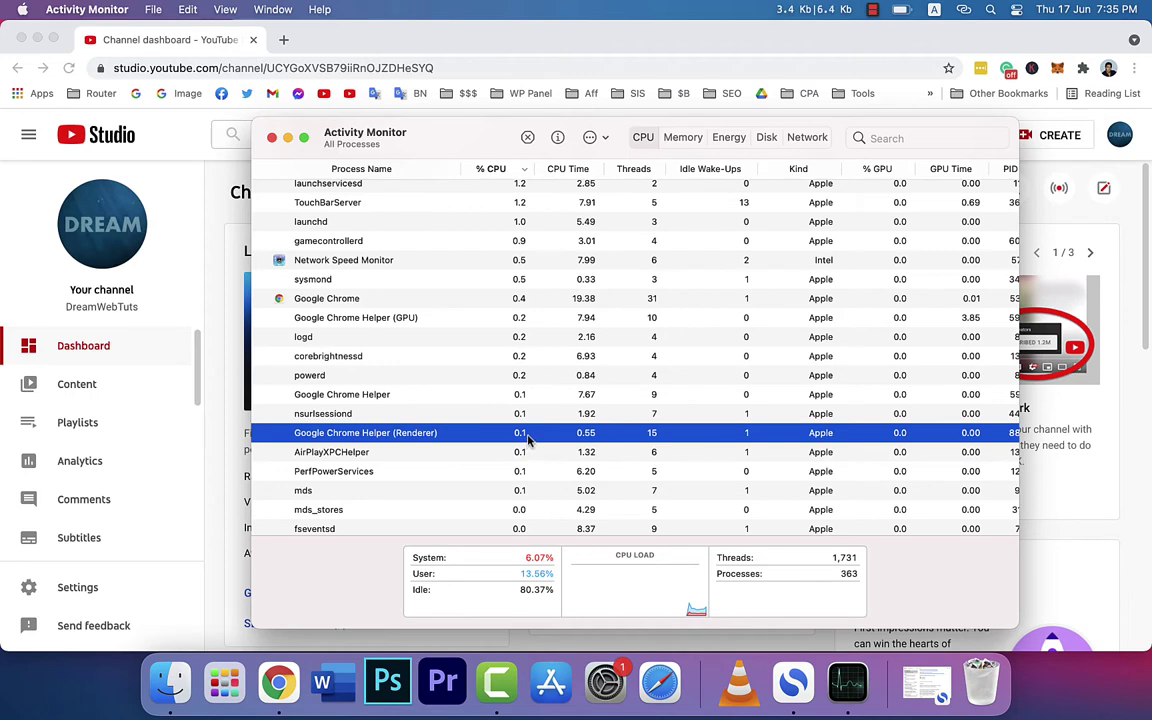
{"action": "scroll", "coordinate": [478, 380], "scroll_direction": "up", "scroll_amount": 5}
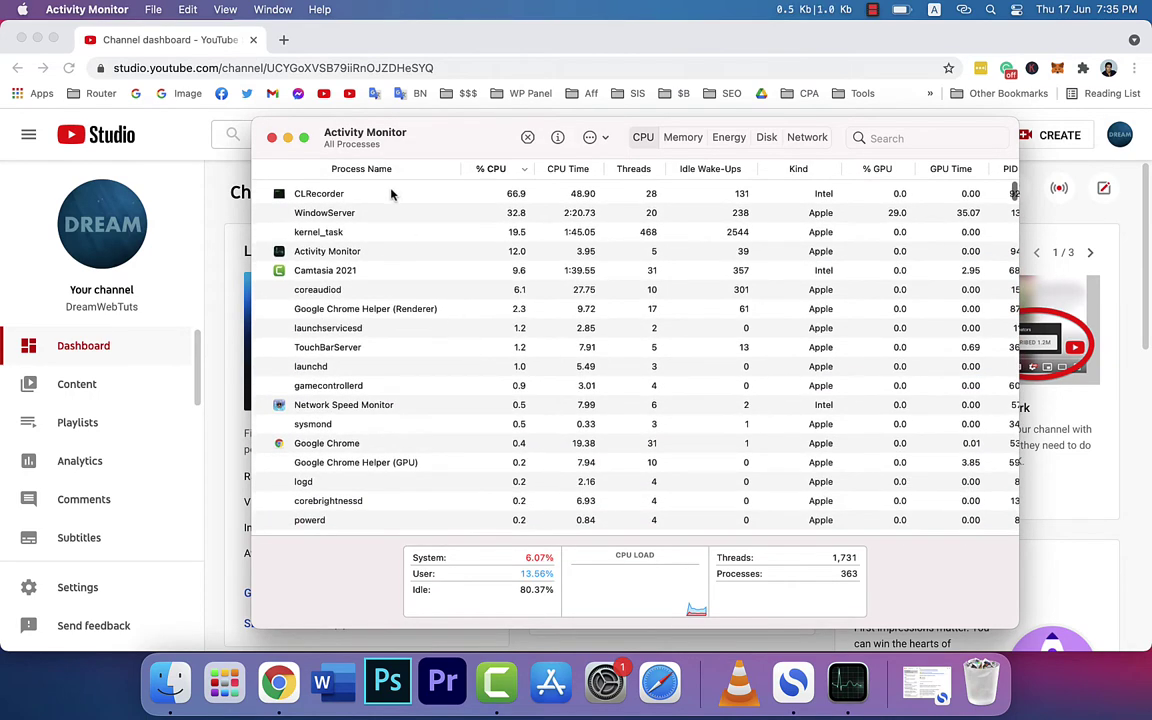
{"action": "left_click", "coordinate": [486, 312]}
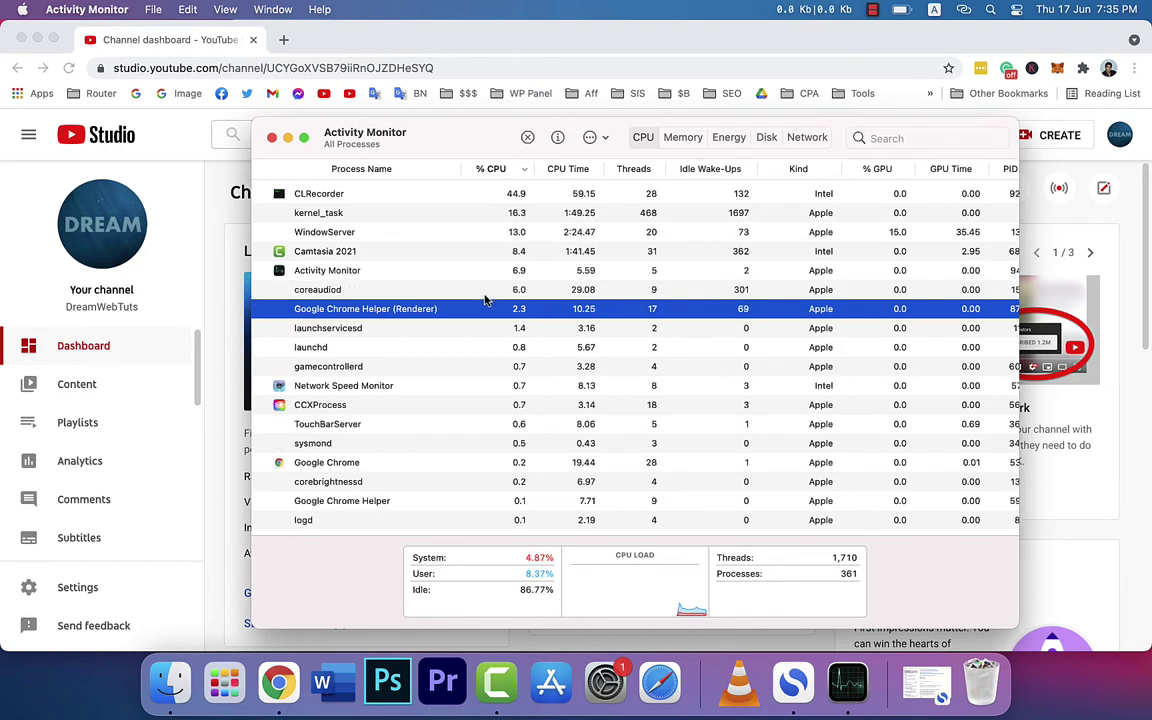
{"action": "left_click", "coordinate": [486, 294]}
{"action": "left_click", "coordinate": [472, 312]}
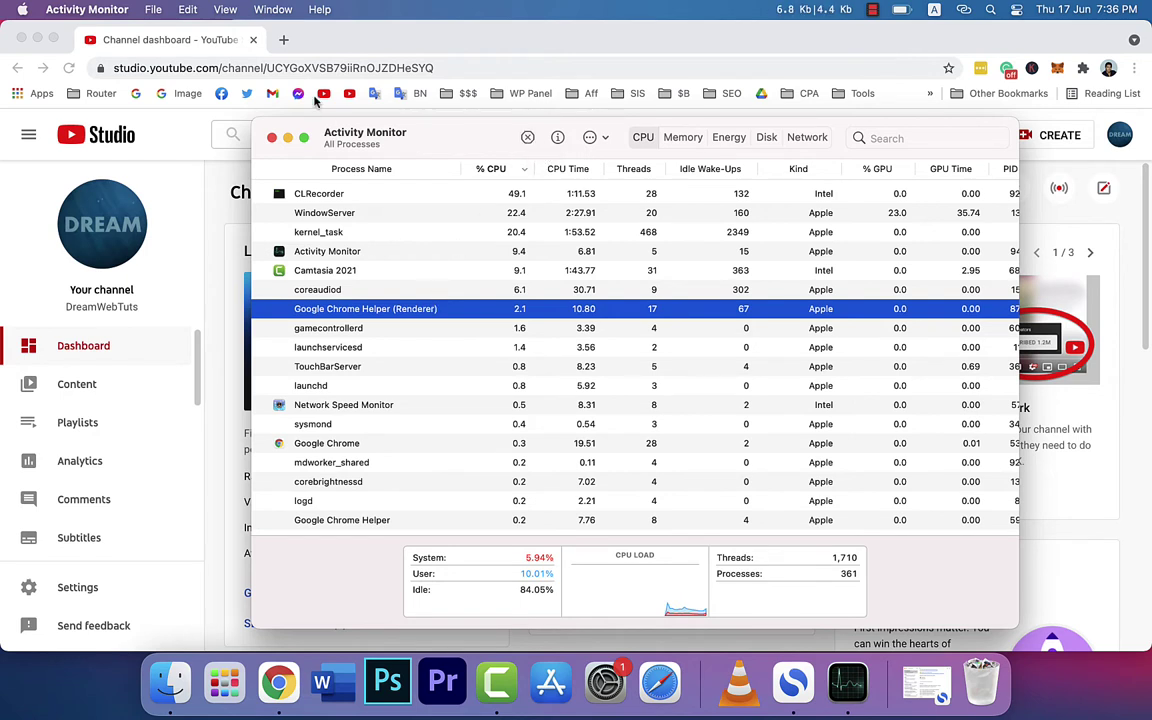
Switch to Chrome and open the details of the channel video "How to Show Hidden Files and Folders In Windows 10", down to its tags.
{"action": "left_click", "coordinate": [203, 40]}
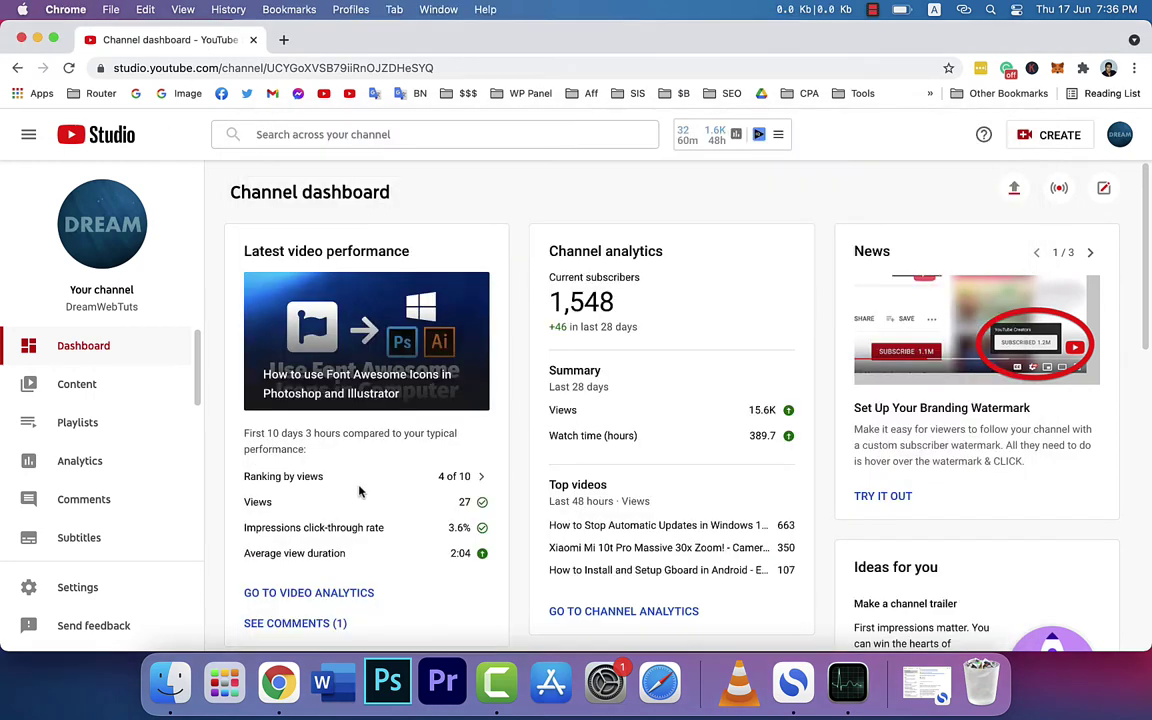
{"action": "left_click", "coordinate": [159, 393]}
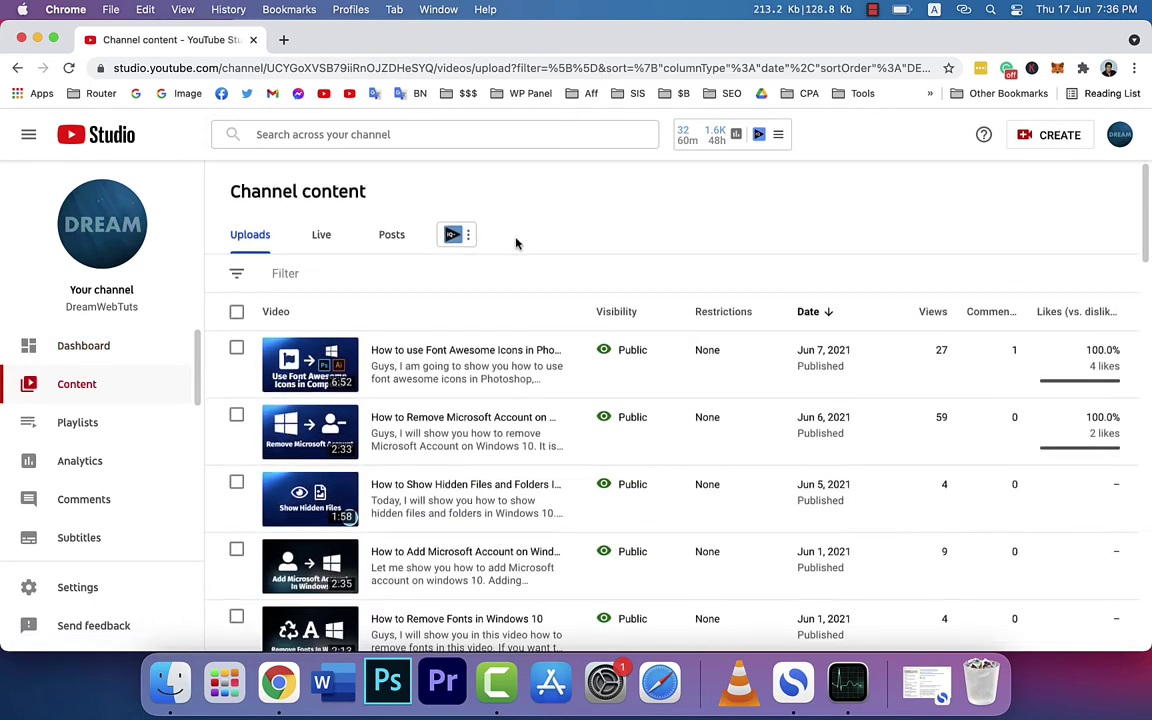
{"action": "scroll", "coordinate": [516, 242], "scroll_direction": "down", "scroll_amount": 3}
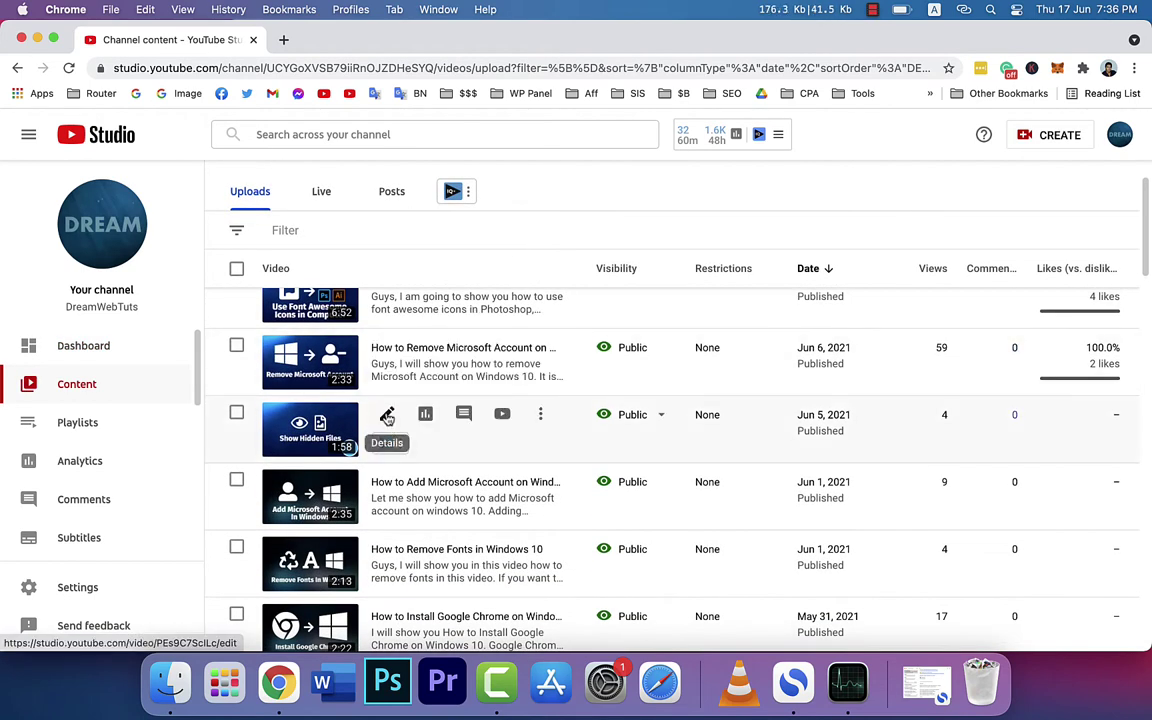
{"action": "left_click", "coordinate": [387, 414]}
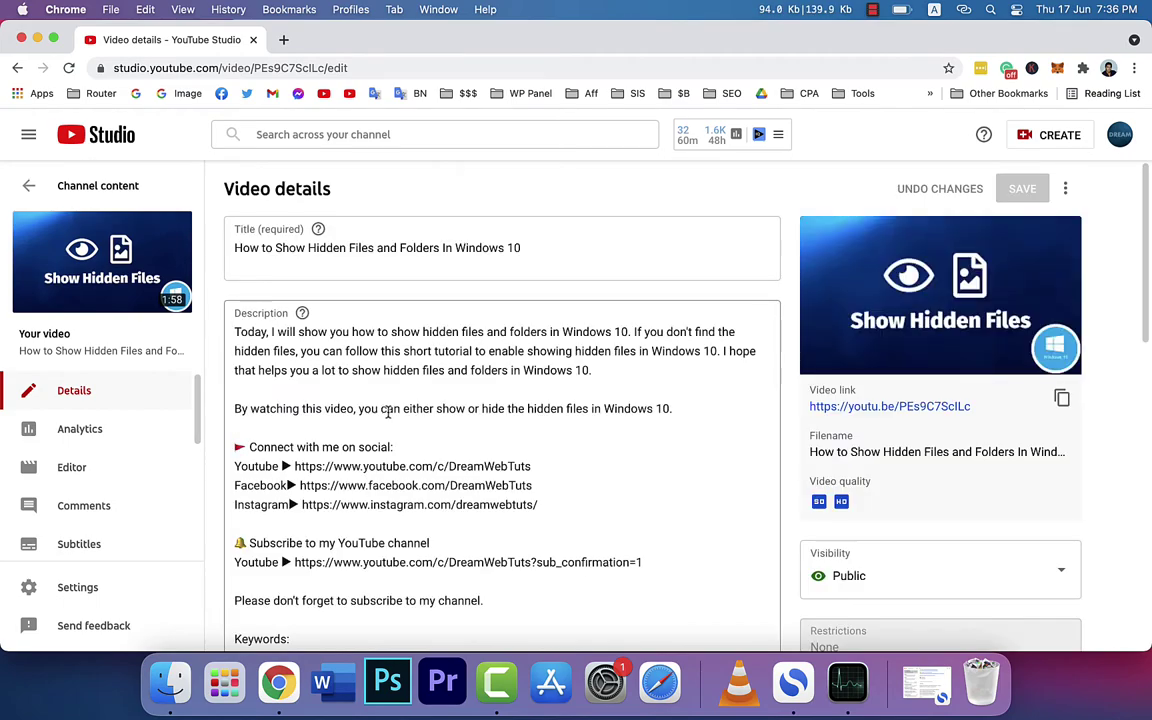
{"action": "scroll", "coordinate": [547, 417], "scroll_direction": "down", "scroll_amount": 10}
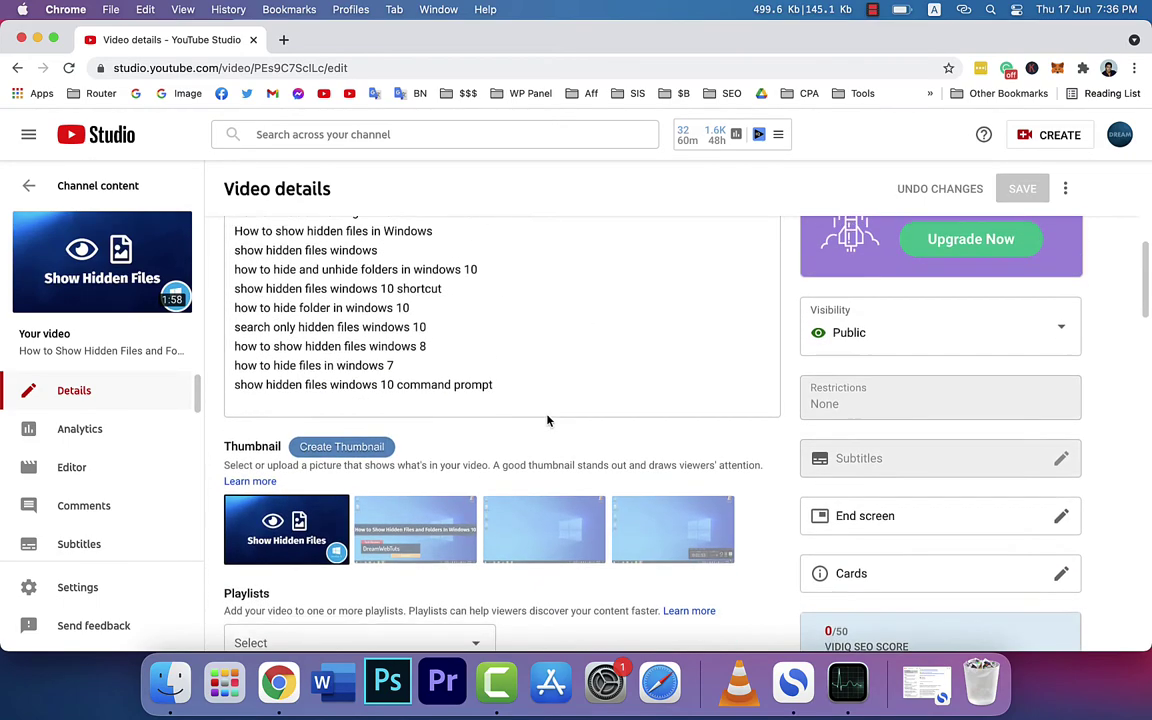
{"action": "scroll", "coordinate": [547, 422], "scroll_direction": "down", "scroll_amount": 15}
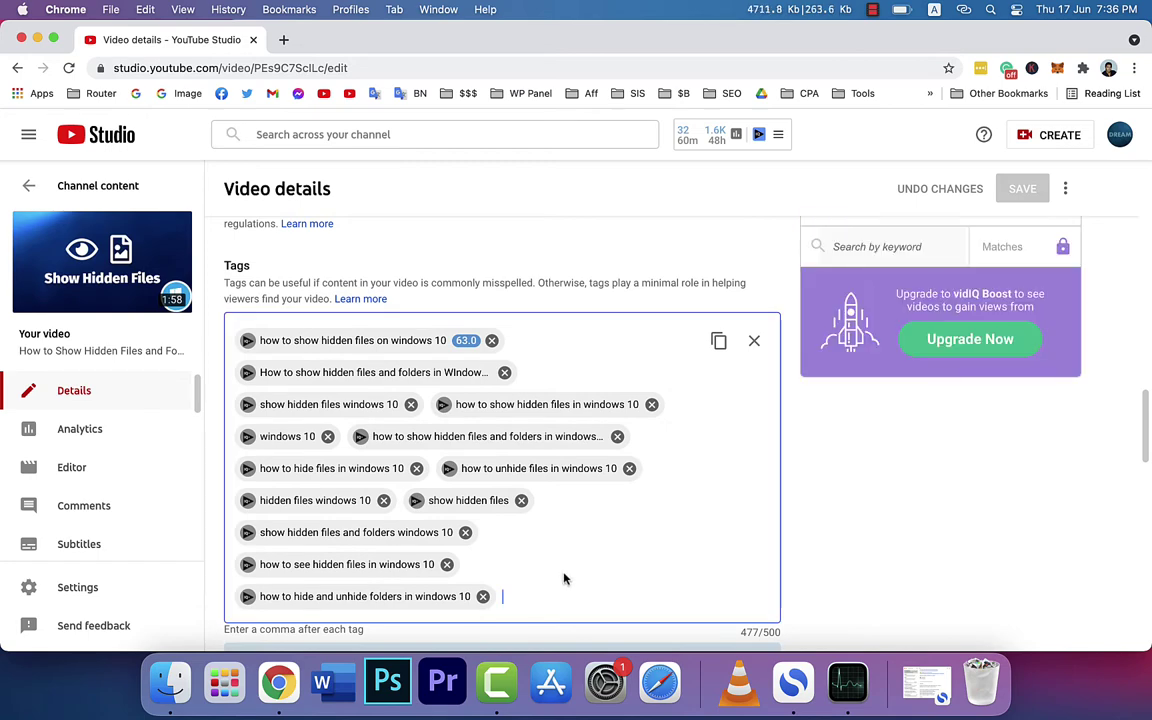
{"action": "scroll", "coordinate": [565, 578], "scroll_direction": "down", "scroll_amount": 2}
{"action": "scroll", "coordinate": [565, 578], "scroll_direction": "down", "scroll_amount": 1}
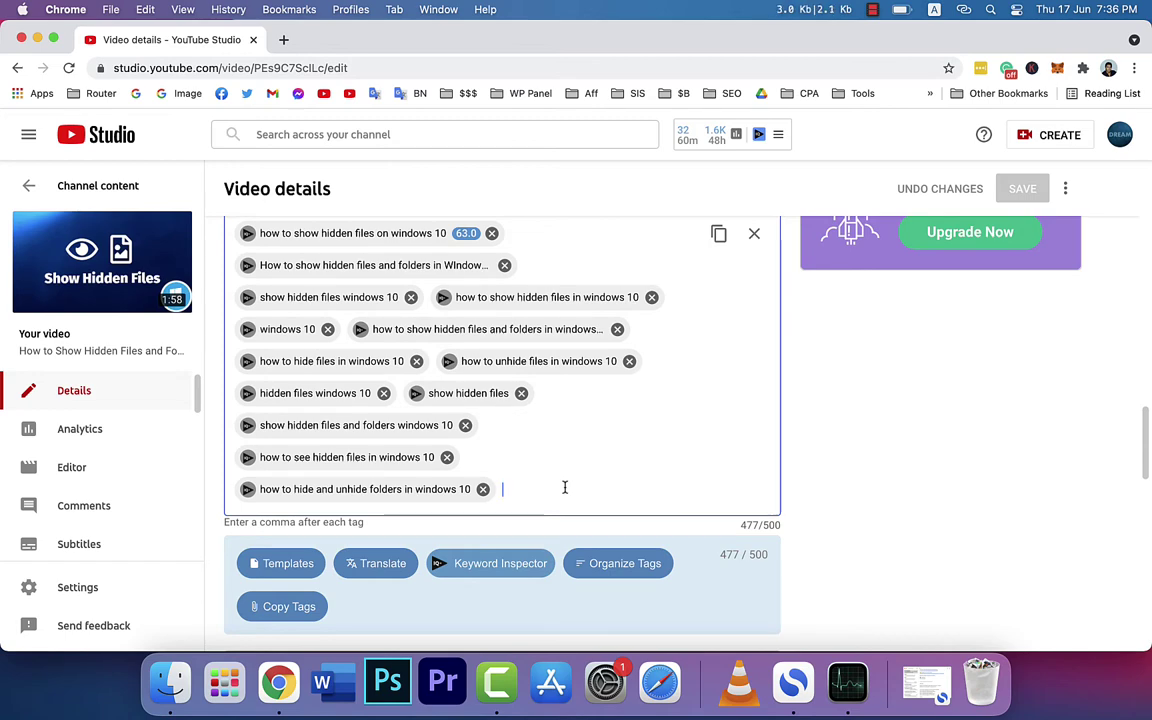
Switch to Activity Monitor and check the CPU usage of Google Chrome Helper (Renderer) with the video details page open.
{"action": "left_click", "coordinate": [848, 683]}
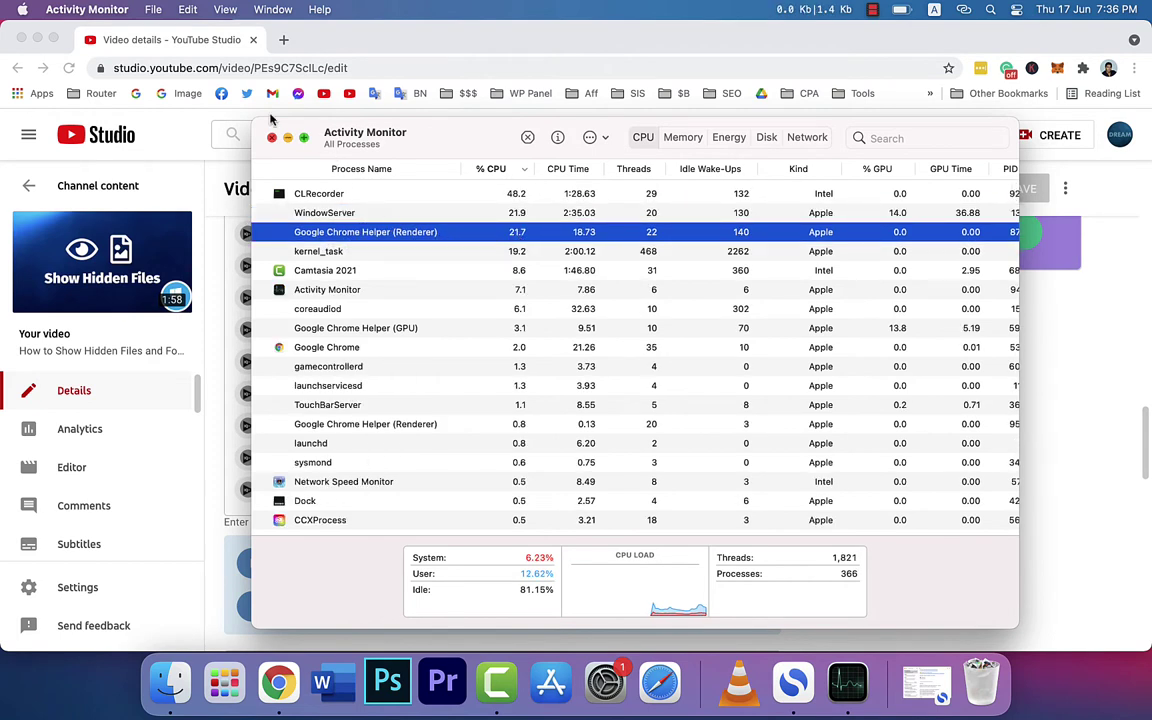
{"action": "left_click", "coordinate": [187, 39]}
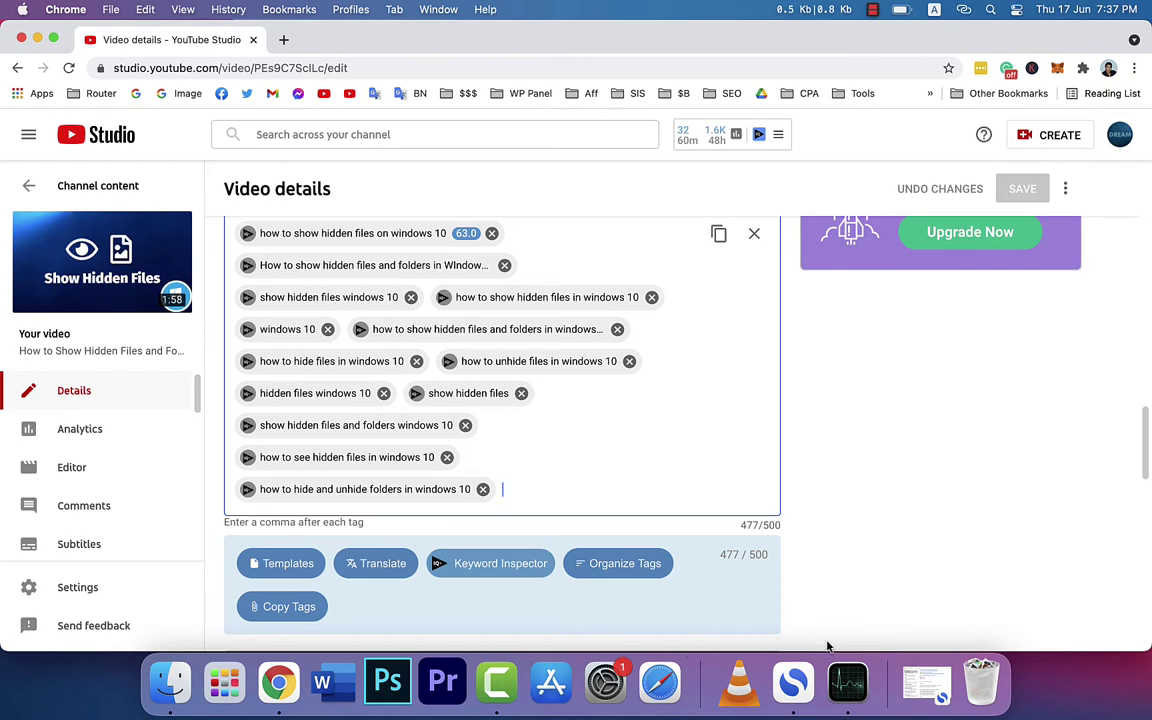
{"action": "left_click", "coordinate": [848, 683]}
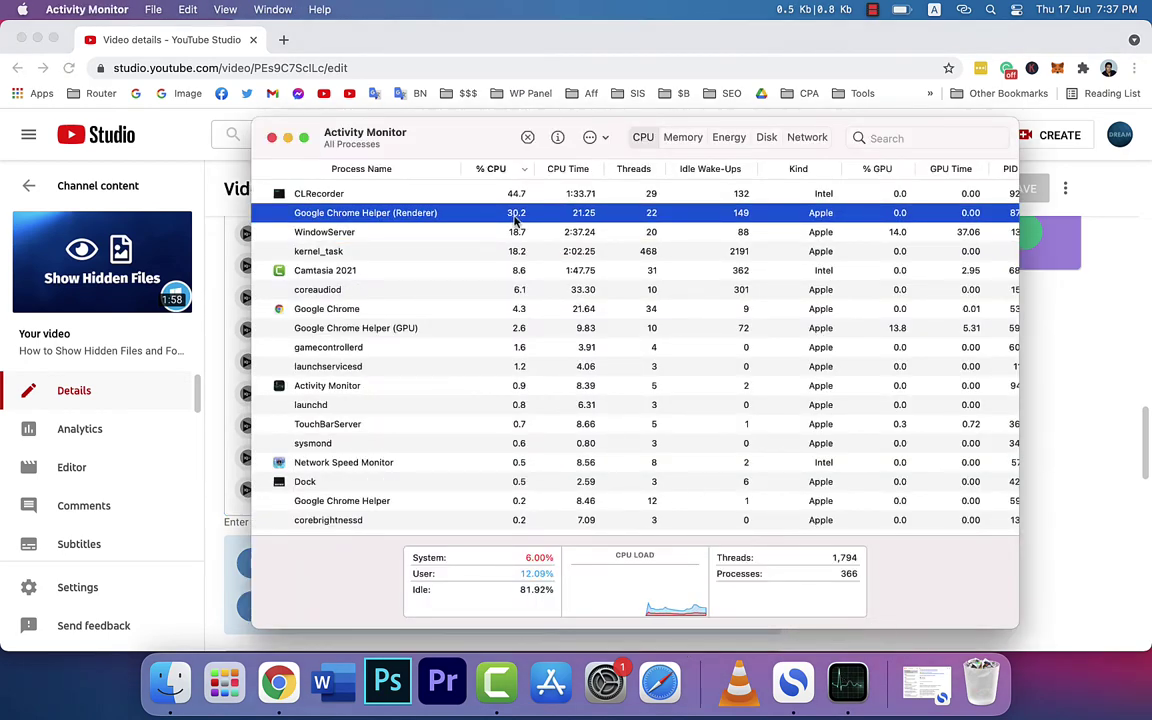
Switch back to Chrome and add the tag "Show hidden" to the video's tags.
{"action": "left_click", "coordinate": [238, 62]}
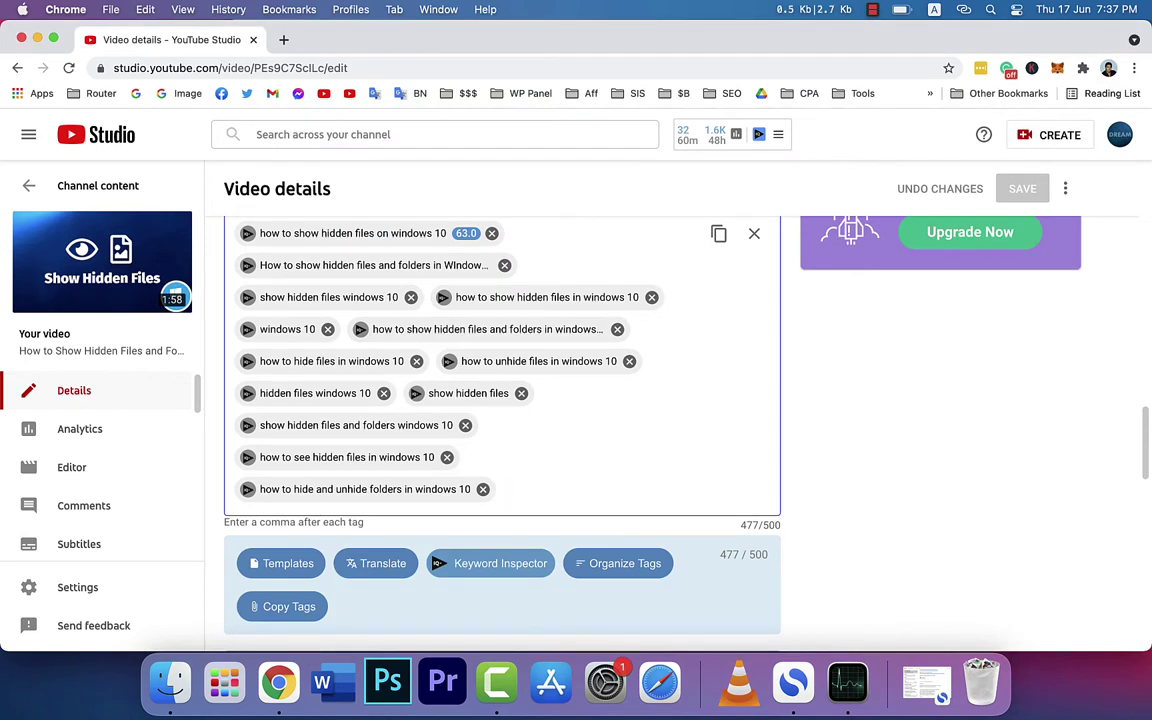
{"action": "left_click", "coordinate": [502, 489]}
{"action": "type", "text": "Show hidden"}
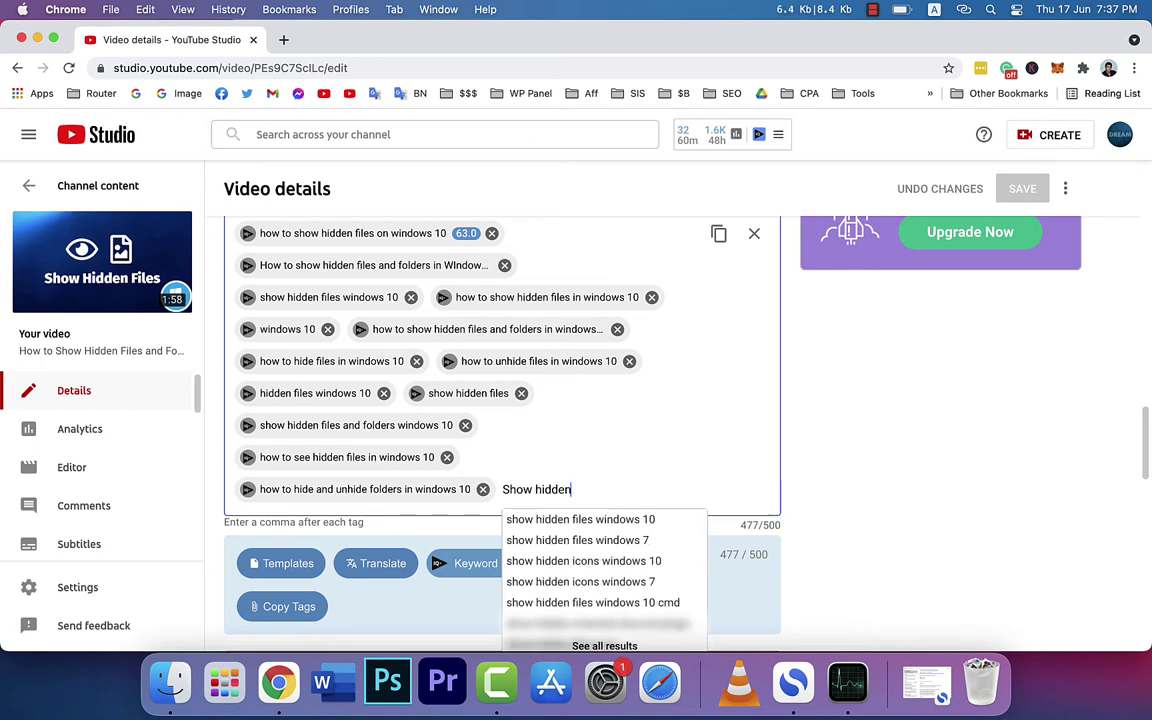
{"action": "key", "text": "Return"}
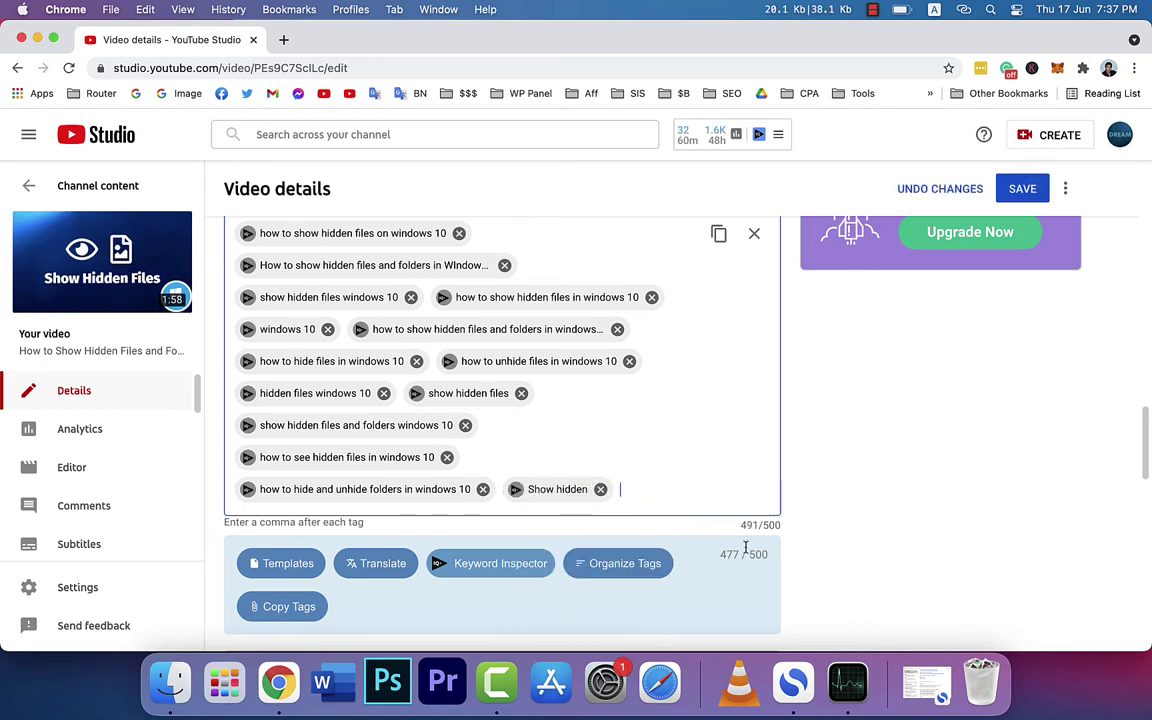
Switch to Activity Monitor and quit the high-CPU Google Chrome Helper (Renderer) process.
{"action": "left_click", "coordinate": [845, 680]}
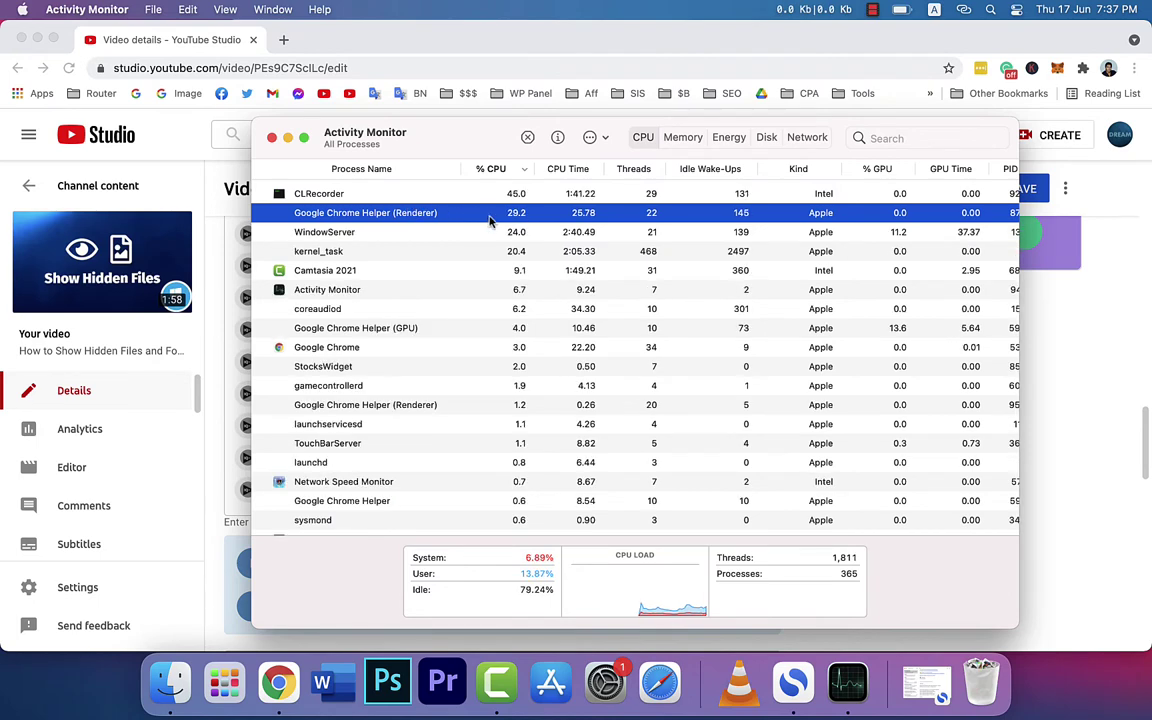
{"action": "scroll", "coordinate": [457, 295], "scroll_direction": "up", "scroll_amount": 2}
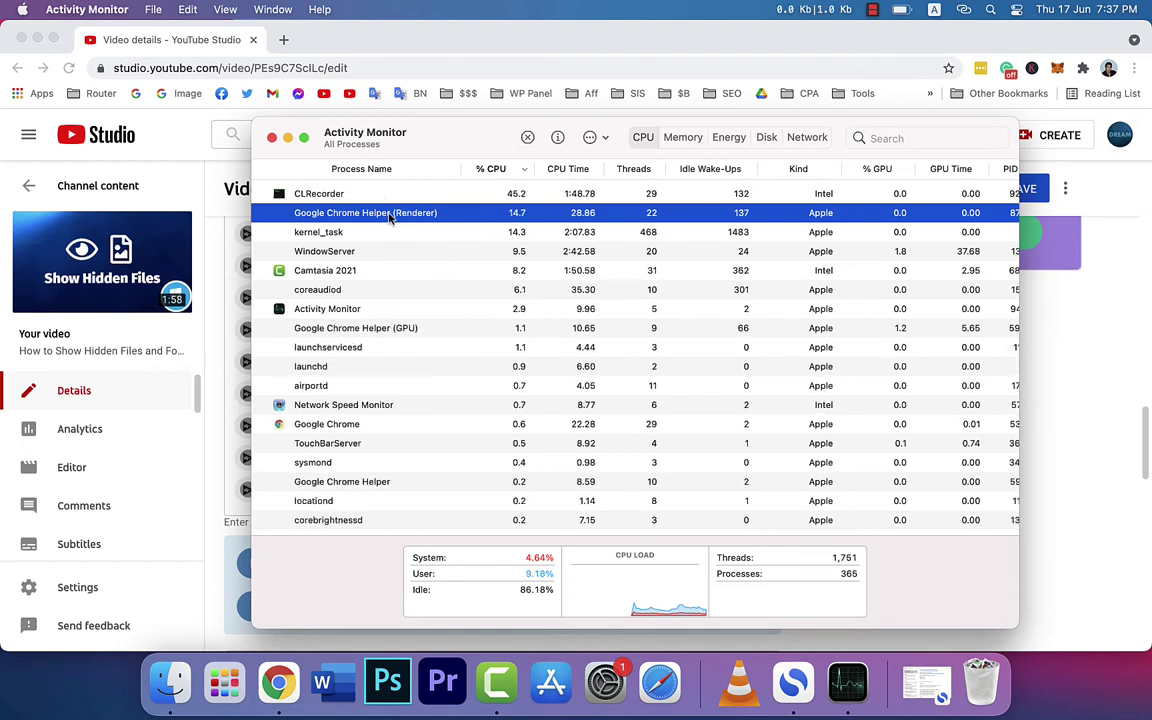
{"action": "left_click", "coordinate": [456, 250]}
{"action": "left_click", "coordinate": [450, 218]}
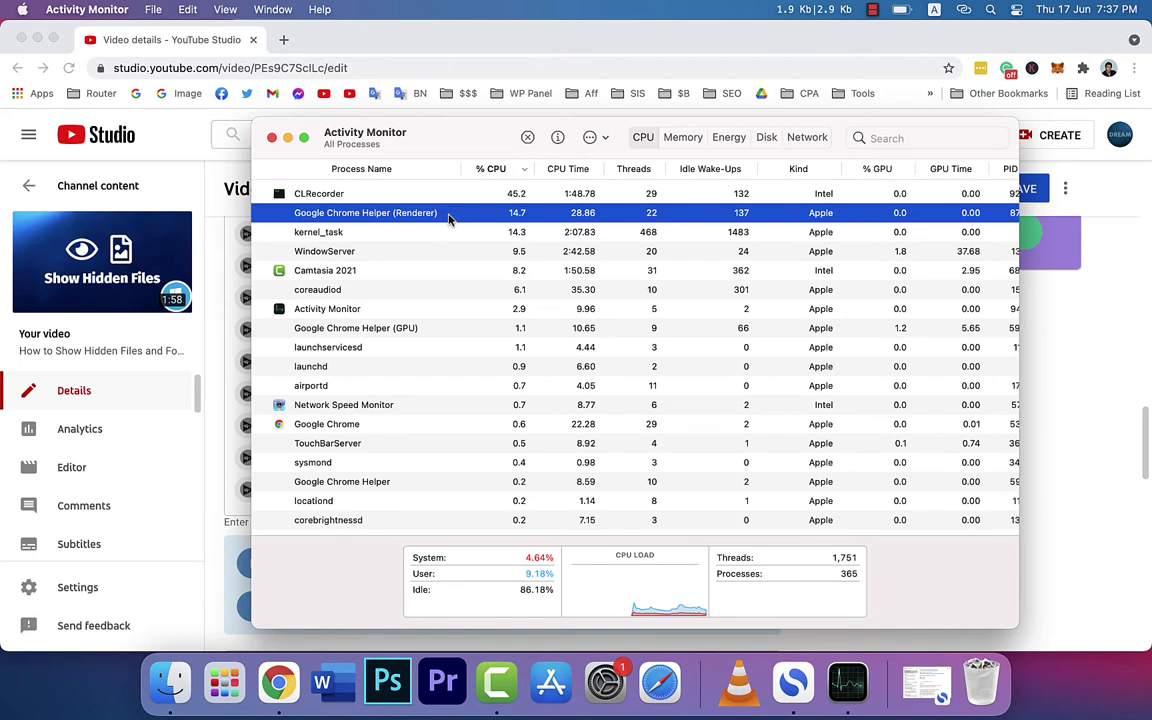
{"action": "left_click", "coordinate": [528, 139]}
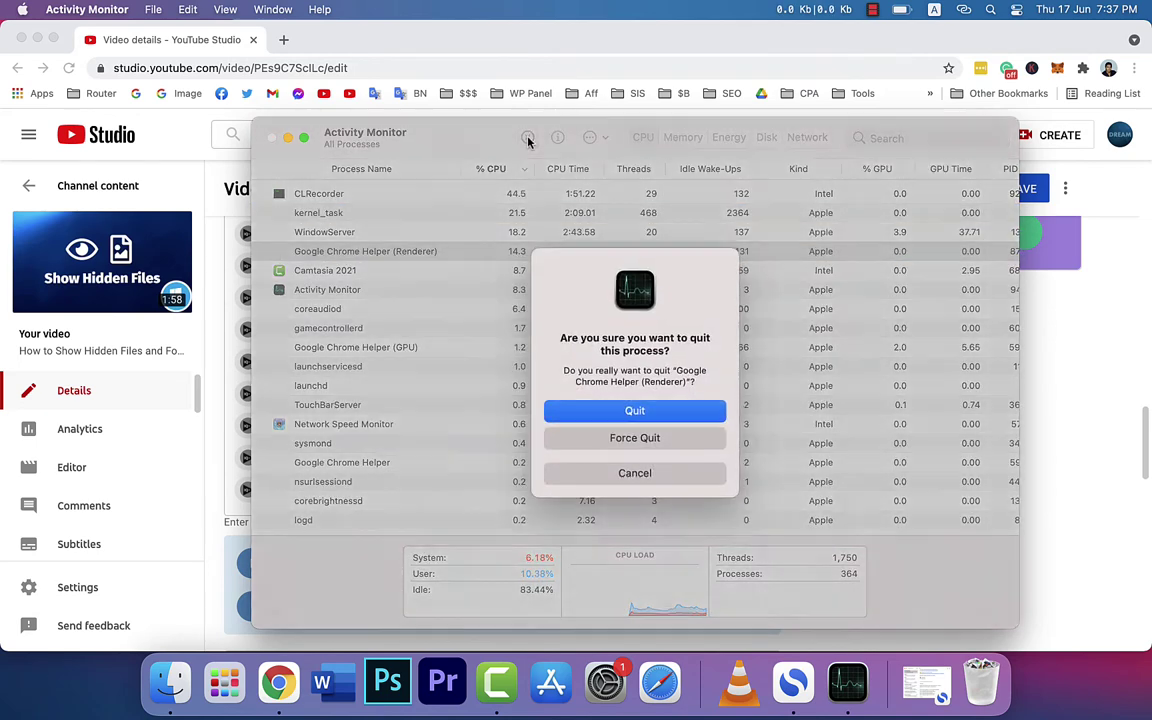
{"action": "left_click", "coordinate": [644, 412]}
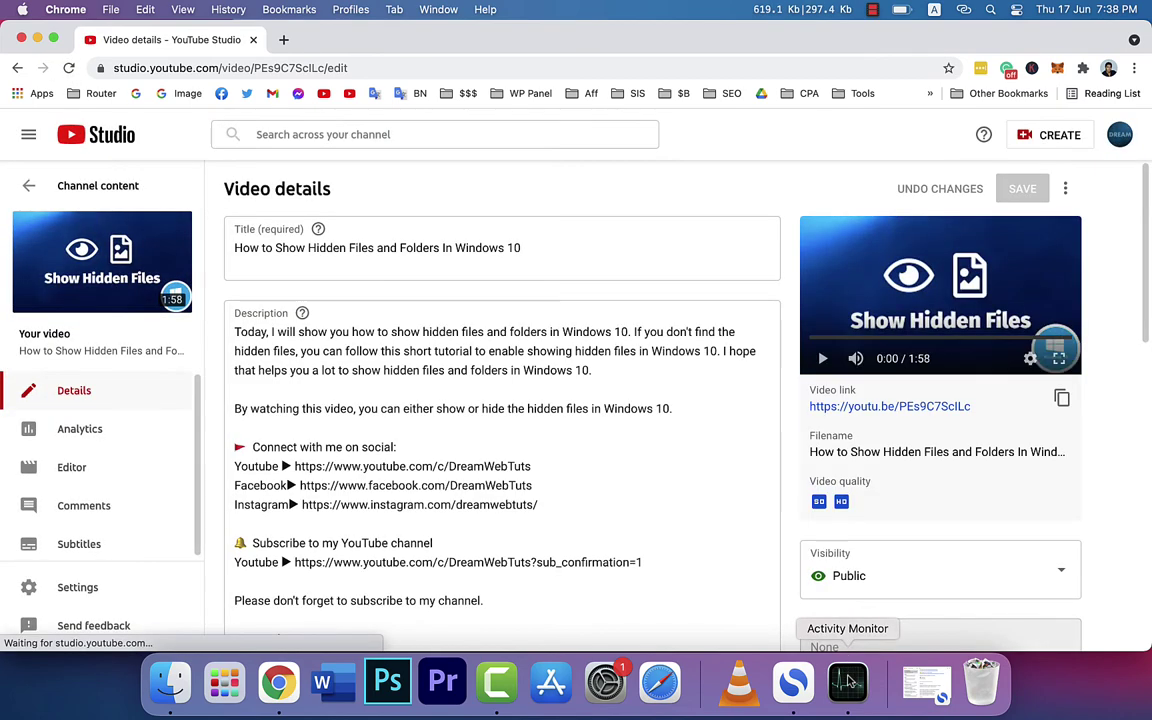
Check the CPU usage of the Google Chrome Helper (GPU) and (Renderer) processes in Activity Monitor again, and close its window.
{"action": "left_click", "coordinate": [848, 682]}
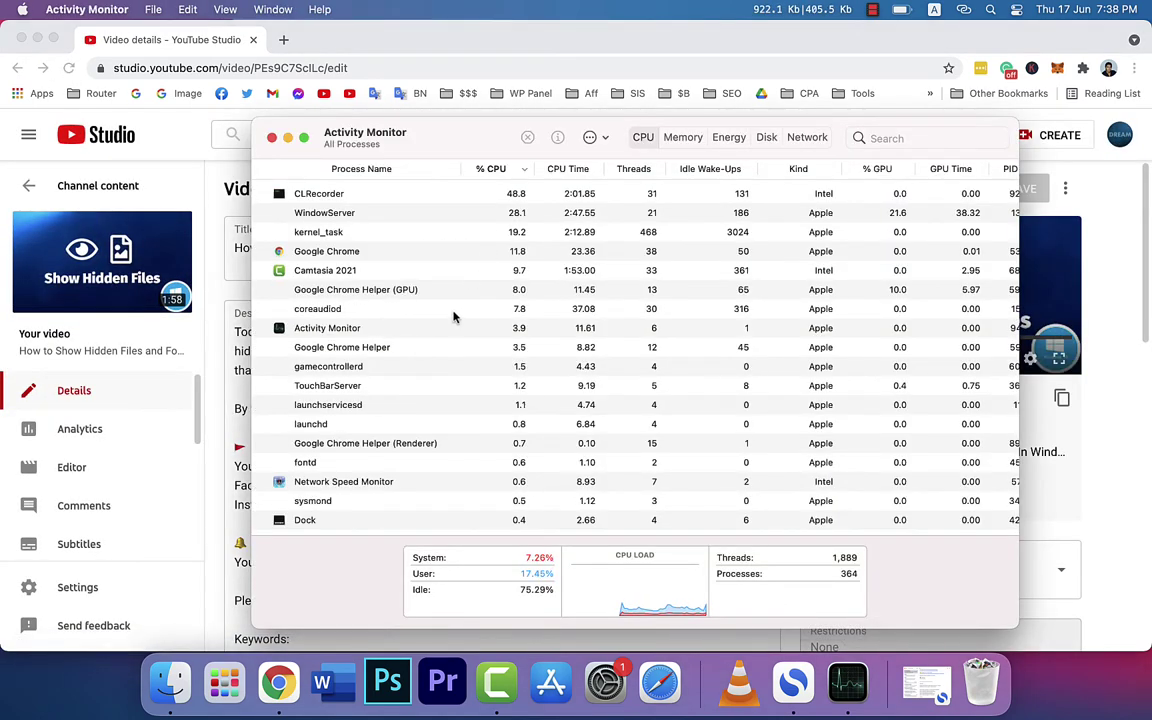
{"action": "left_click", "coordinate": [432, 290]}
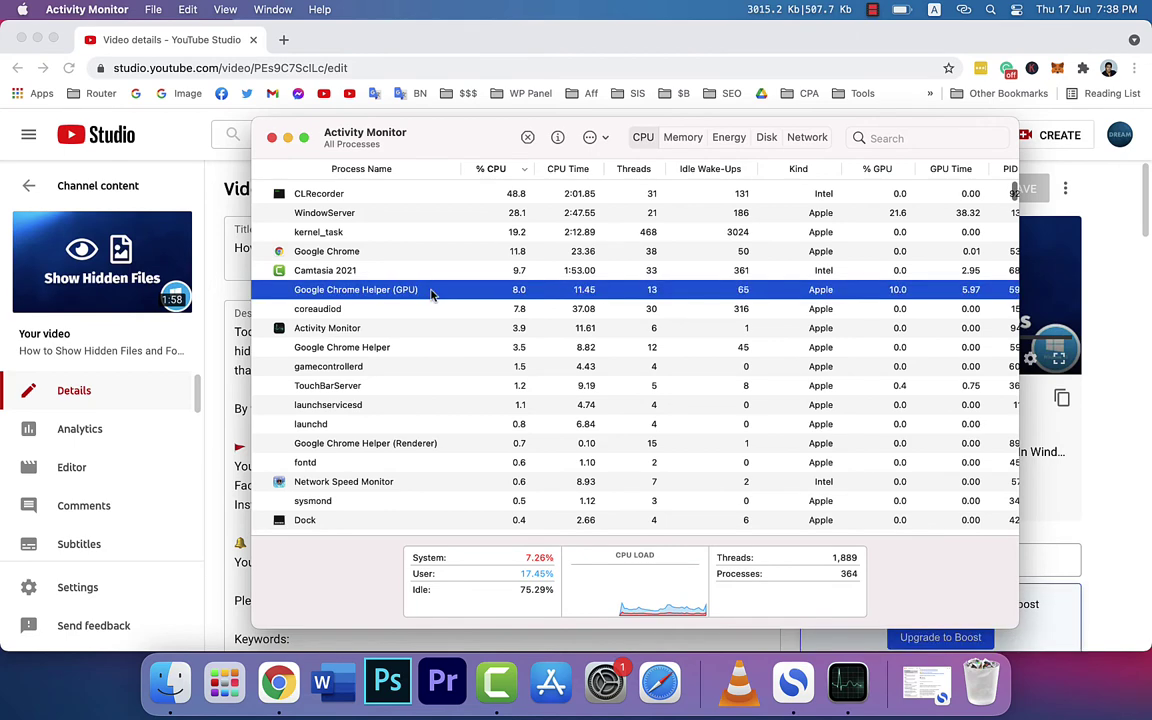
{"action": "scroll", "coordinate": [432, 293], "scroll_direction": "down", "scroll_amount": 5}
{"action": "scroll", "coordinate": [432, 295], "scroll_direction": "up", "scroll_amount": 5}
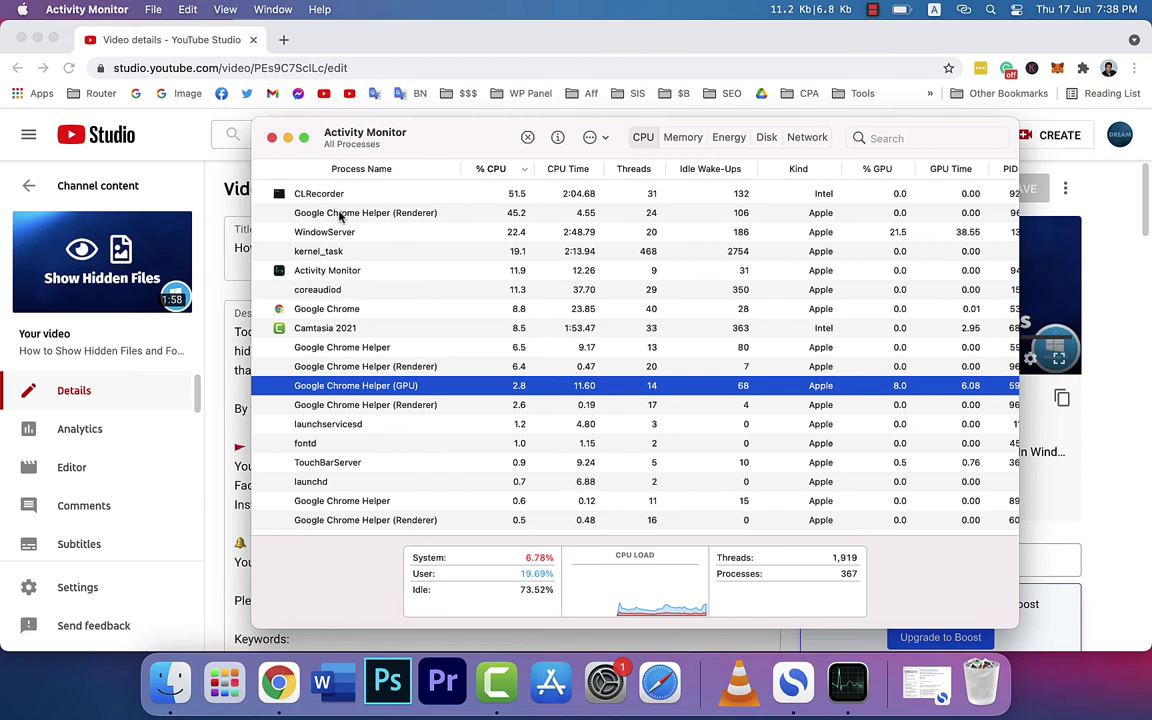
{"action": "left_click", "coordinate": [347, 216]}
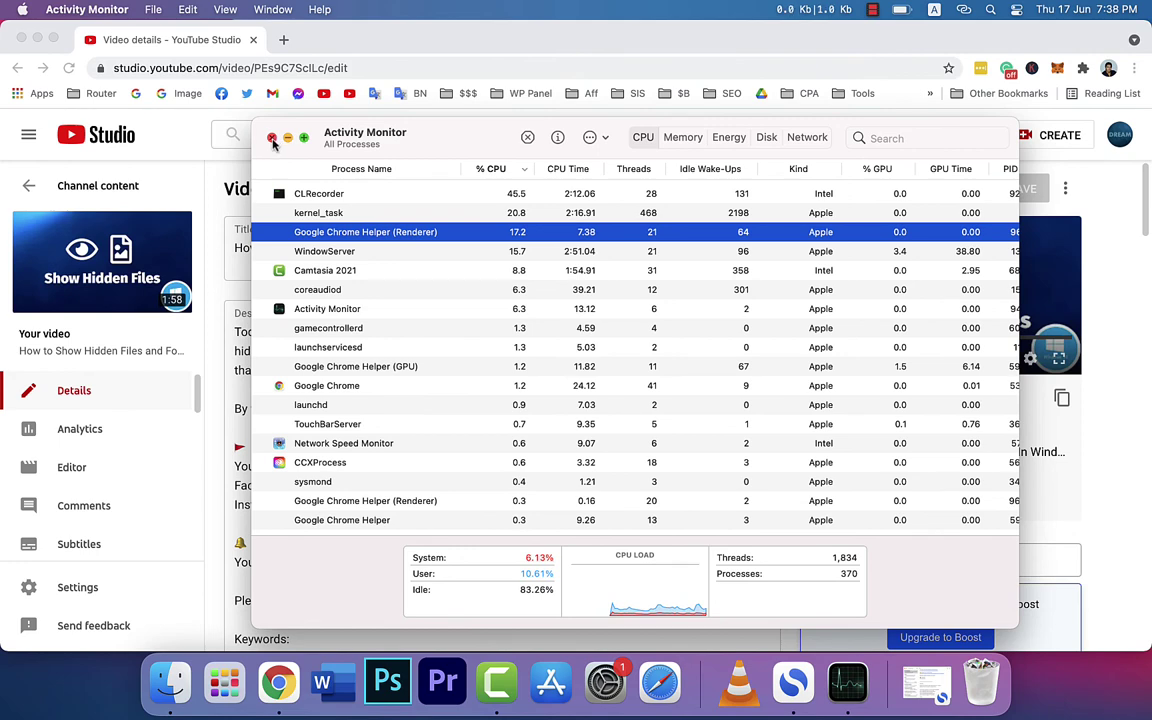
{"action": "left_click", "coordinate": [272, 139]}
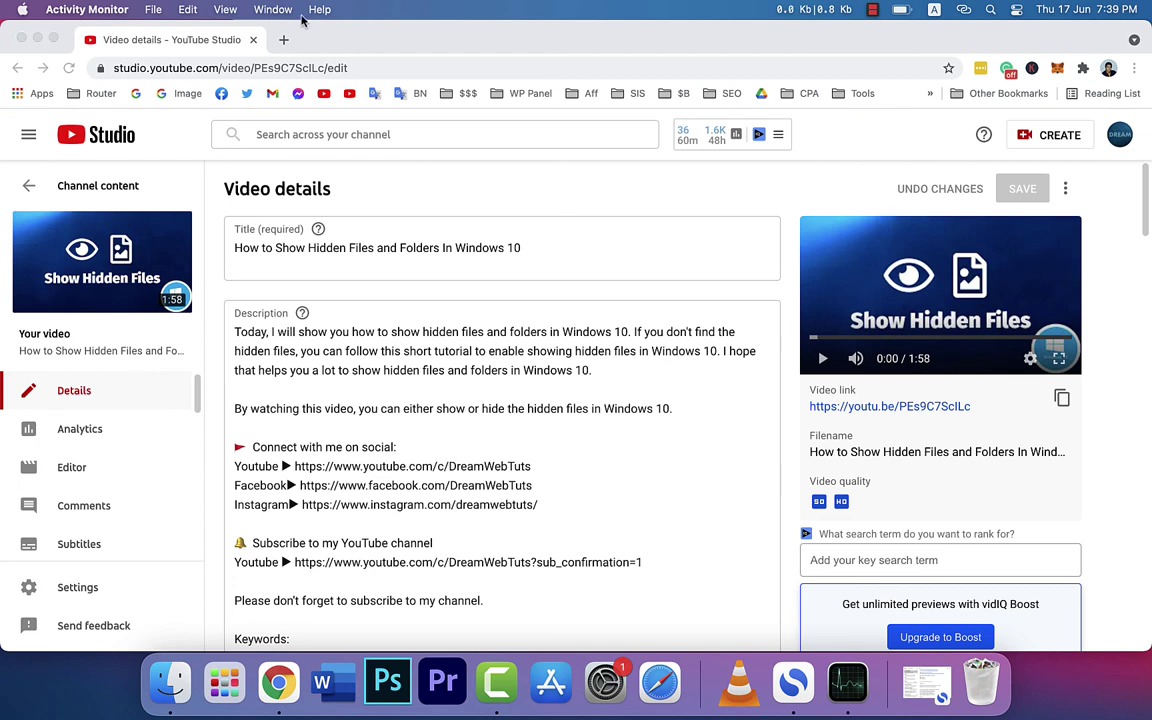
Switch to Chrome, open a new tab and close the YouTube Studio video details tab.
{"action": "left_click", "coordinate": [337, 36]}
{"action": "left_click", "coordinate": [285, 41]}
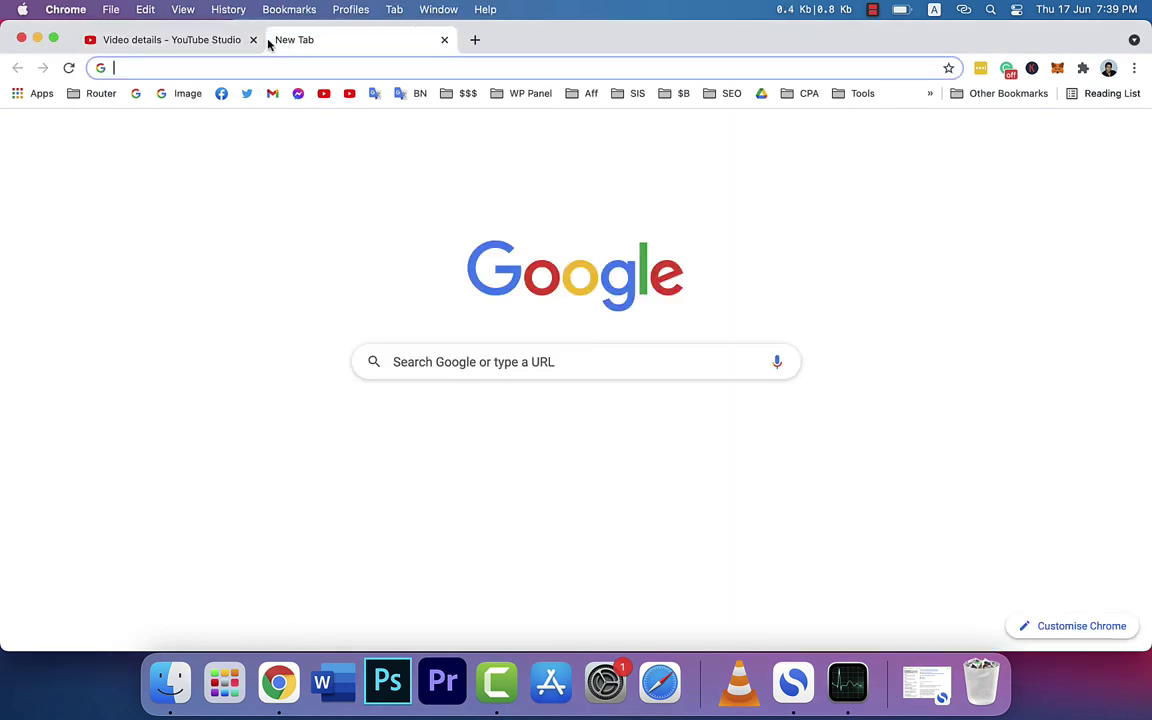
{"action": "left_click", "coordinate": [253, 40]}
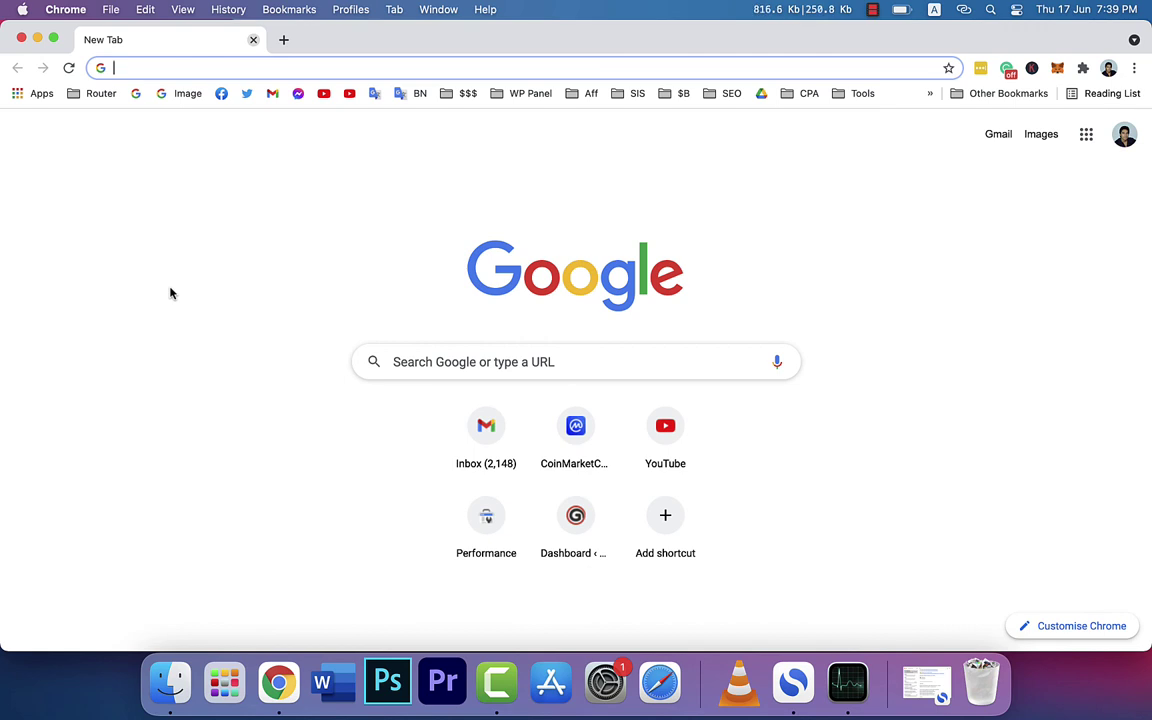